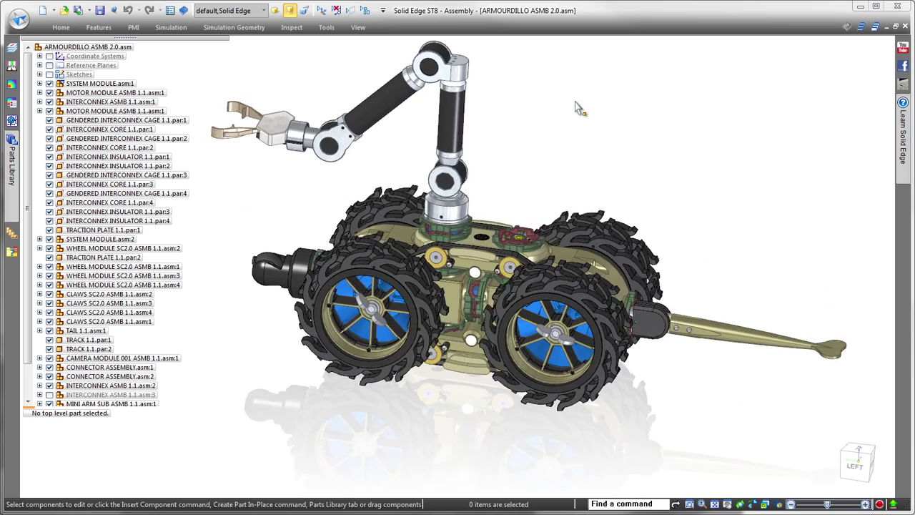
Apply the 01-Belt Drive display configuration, hiding the arm.
left_click(263, 10)
left_click(234, 36)
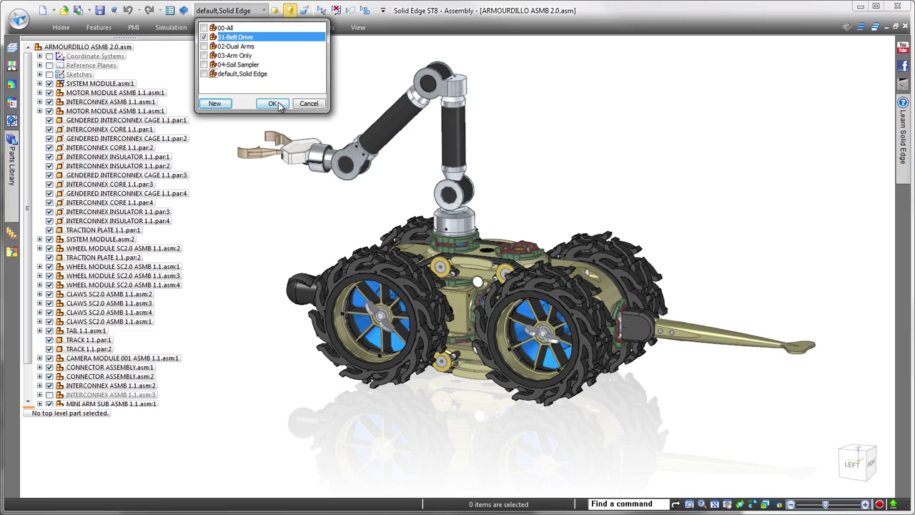
left_click(272, 103)
Drag TREAD.par from the Parts Library into the assembly.
left_click(11, 176)
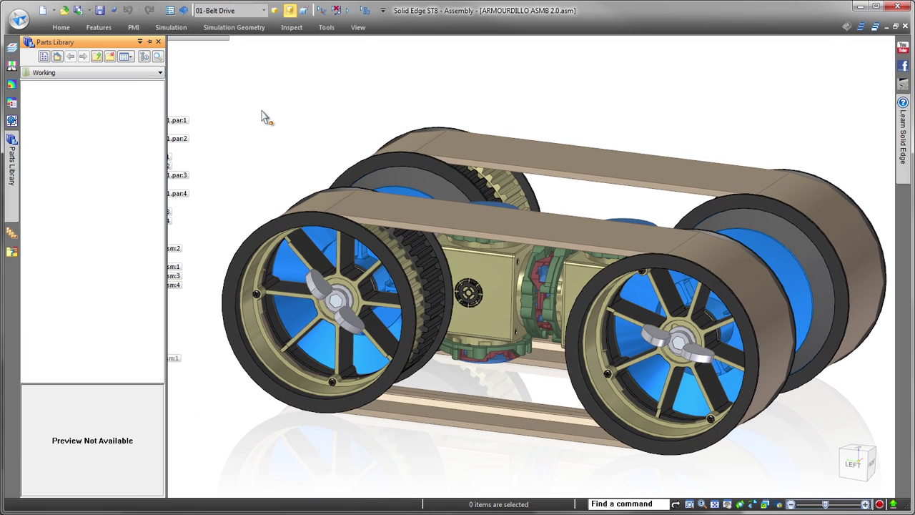
left_click(50, 137)
left_click_drag(446, 131, 510, 107)
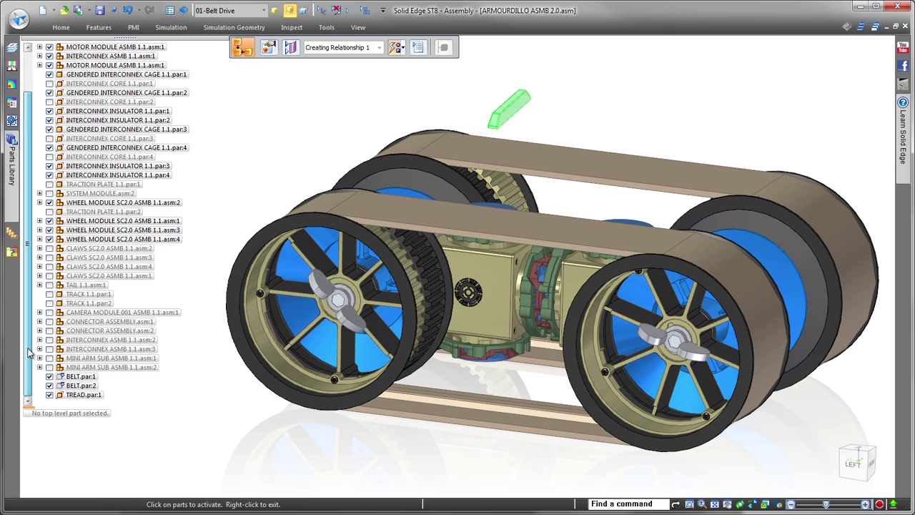
scroll(538, 105, "up", 3)
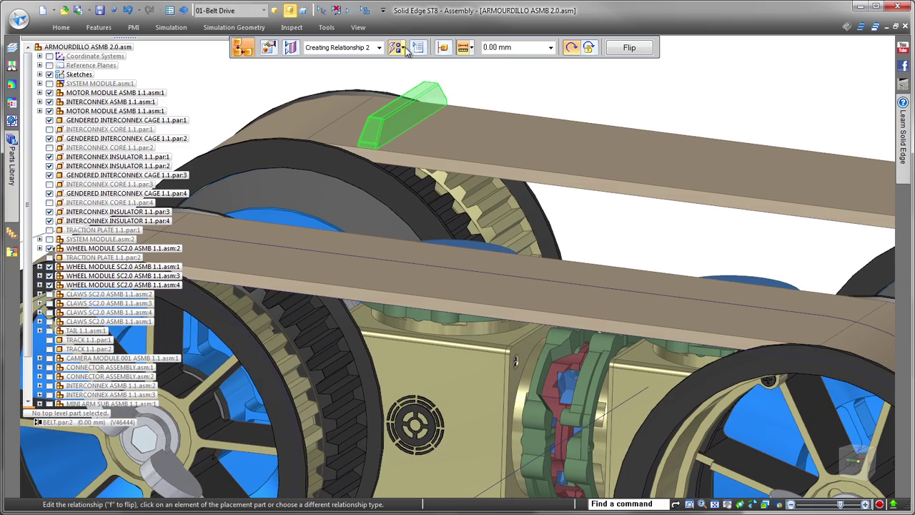
Constrain a tread block edge to the belt edge with a Path relationship.
left_click(402, 47)
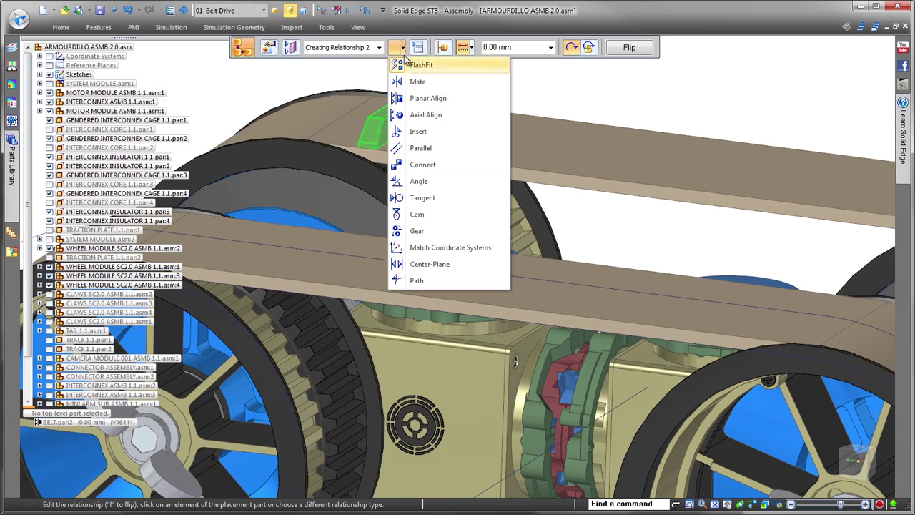
left_click(406, 284)
middle_click_drag(406, 284, 423, 110)
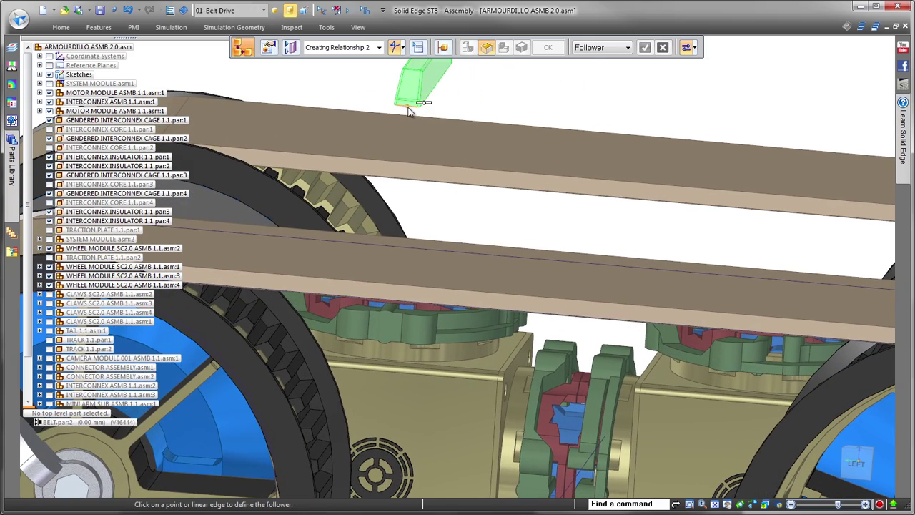
left_click(409, 111)
middle_click_drag(564, 211, 596, 254)
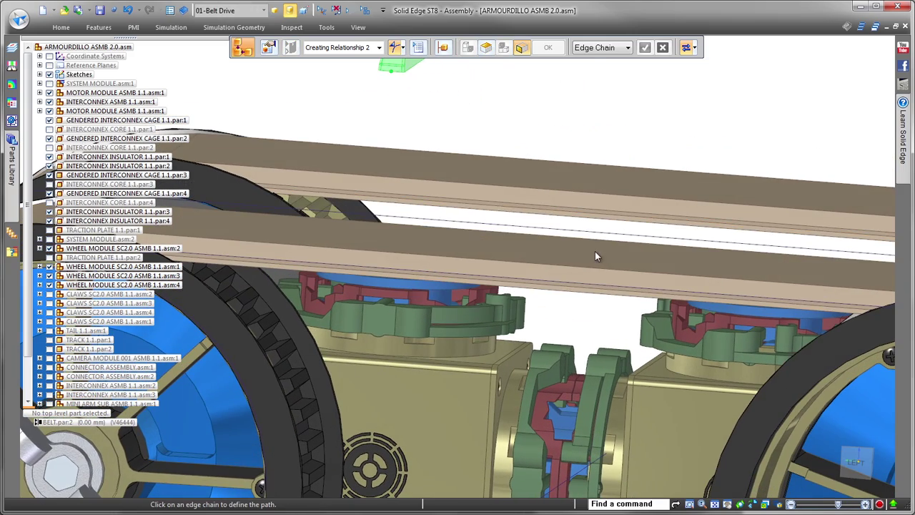
right_click(698, 111)
Path-constrain a second tread block edge to the belt edge chain.
middle_click_drag(691, 110, 672, 101)
scroll(565, 248, "up", 5)
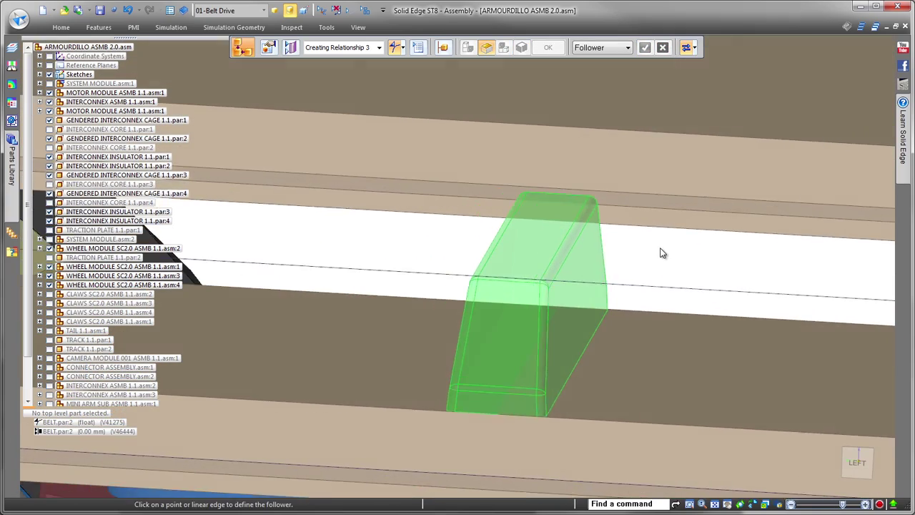
middle_click_drag(661, 252, 546, 281)
left_click(538, 281)
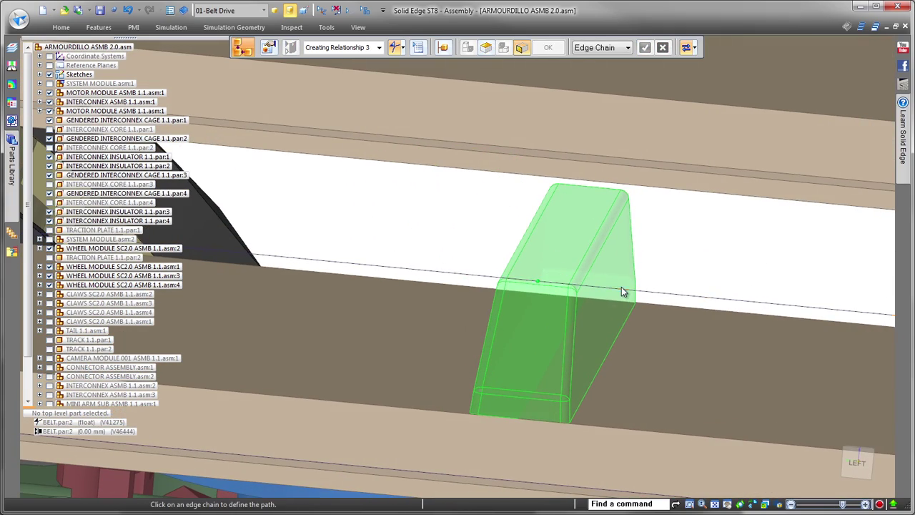
left_click(684, 258)
scroll(680, 241, "down", 5)
mouse_move(681, 236)
middle_mouse_down()
mouse_move(736, 110)
mouse_move(690, 87)
middle_mouse_up()
scroll(739, 109, "down", 5)
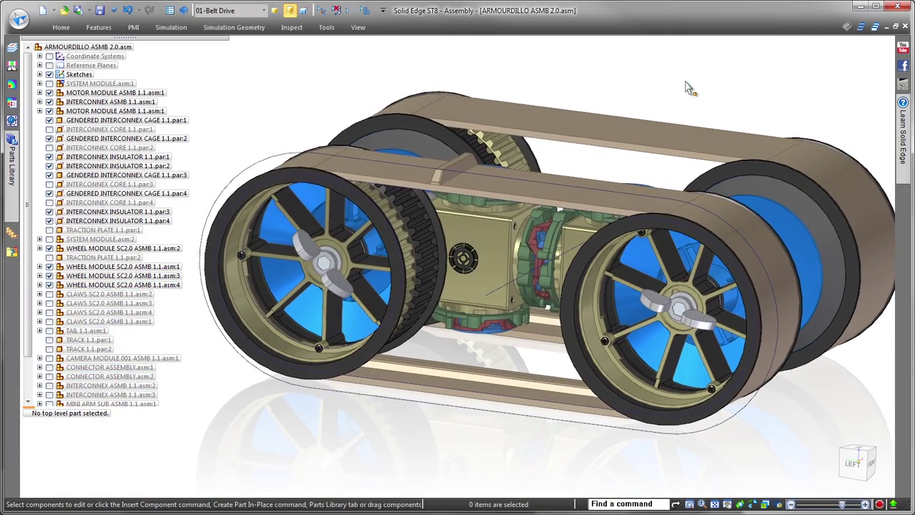
Flip TREAD.par:1 on its BELT.par:2 relationship and set the offset to 400 mm.
scroll(71, 322, "down", 2)
left_click(84, 395)
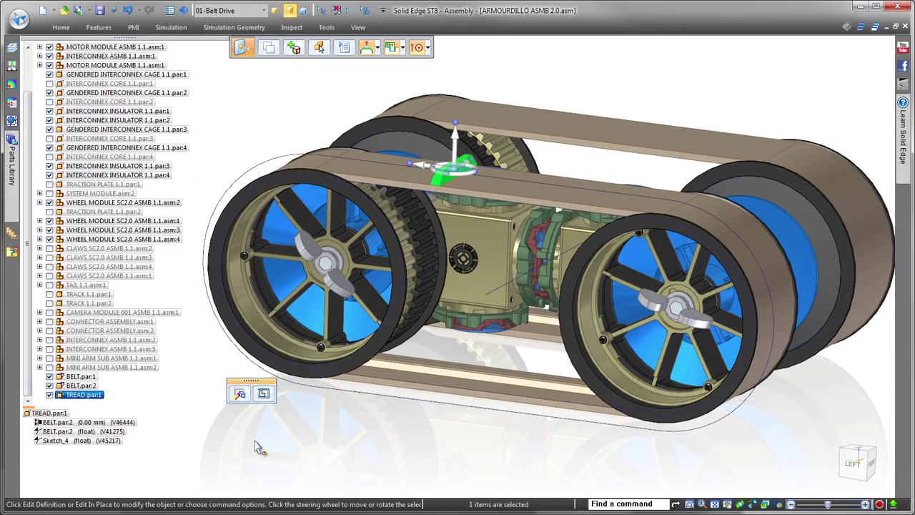
left_click(114, 431)
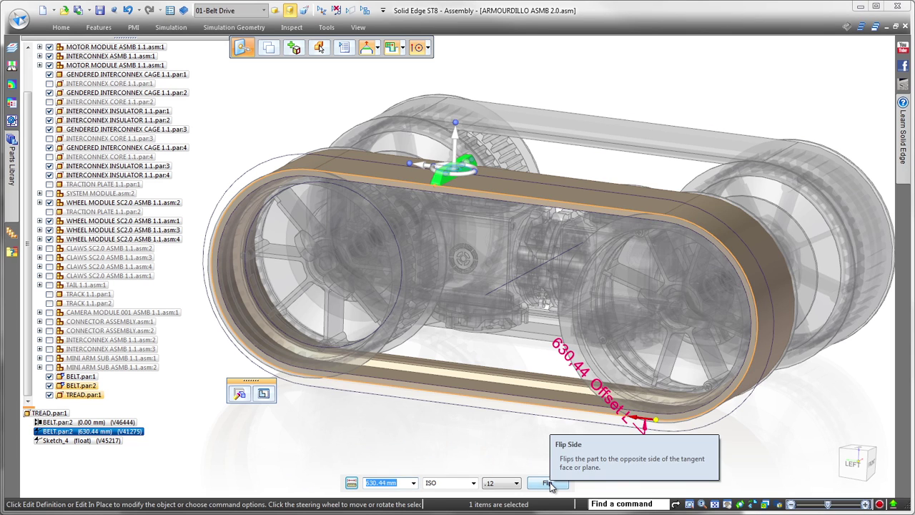
left_click(547, 483)
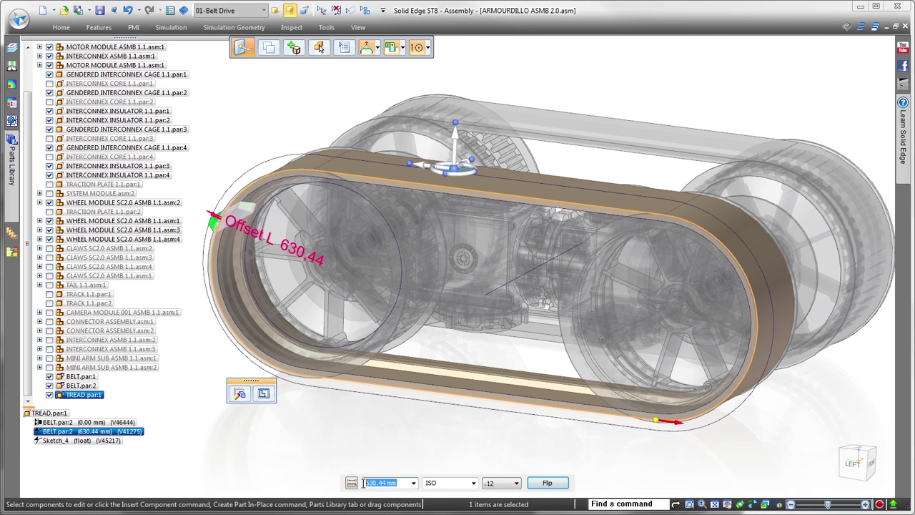
type("300")
type("500")
key("Return")
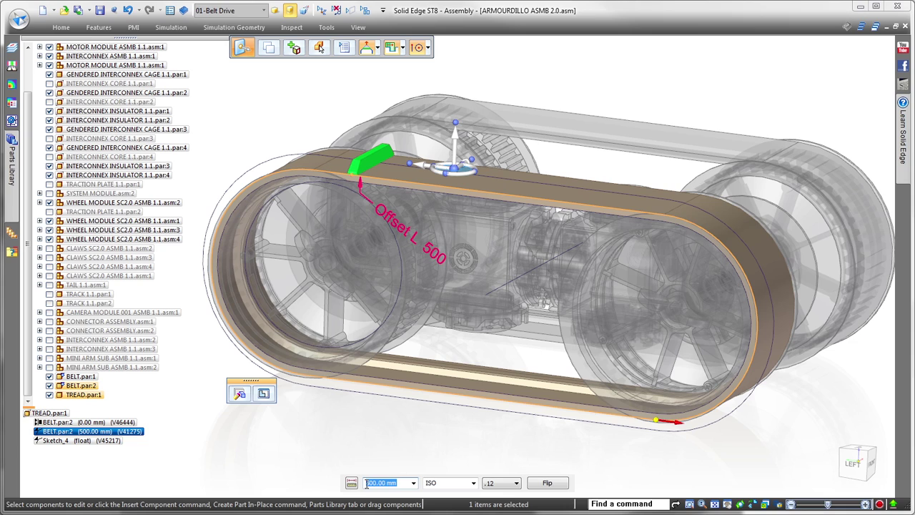
type("400")
key("Return")
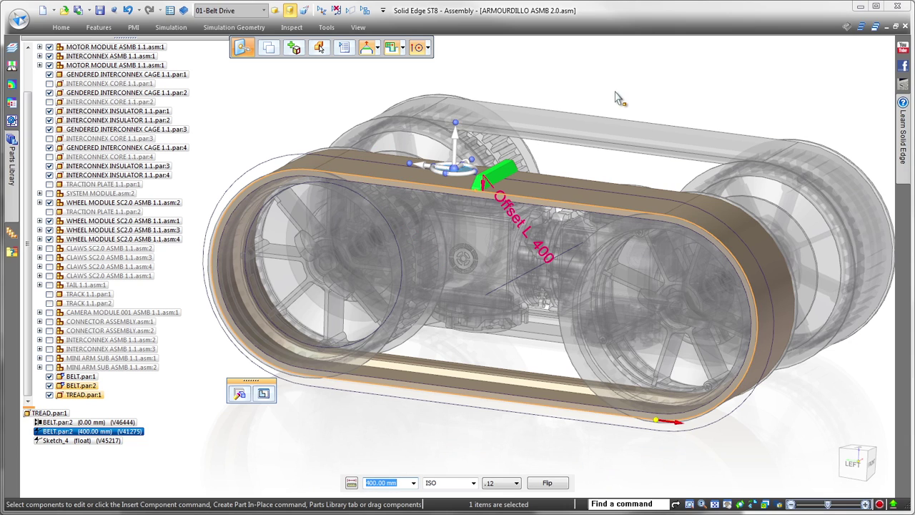
key("Escape")
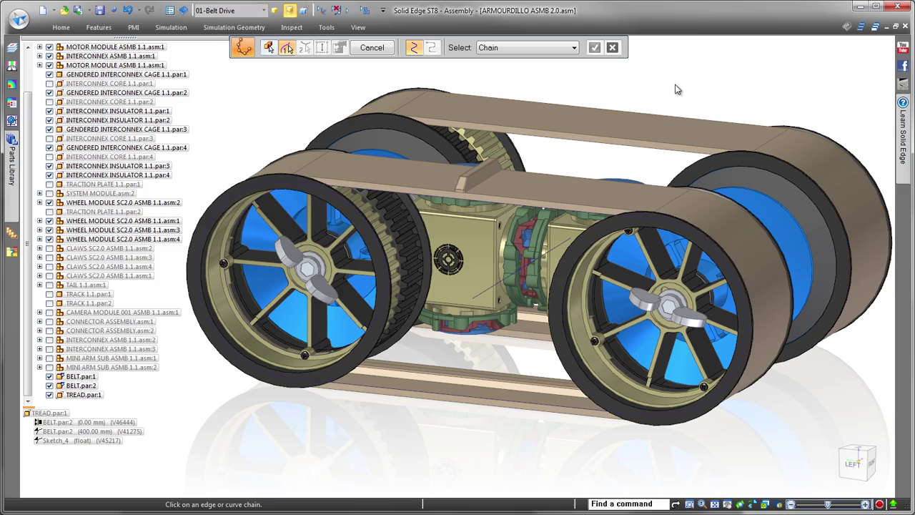
Pick the belt edge chain as pattern curve, with anchor and start point at the tread block.
left_click(527, 198)
right_click(672, 81)
middle_click_drag(672, 80, 645, 262)
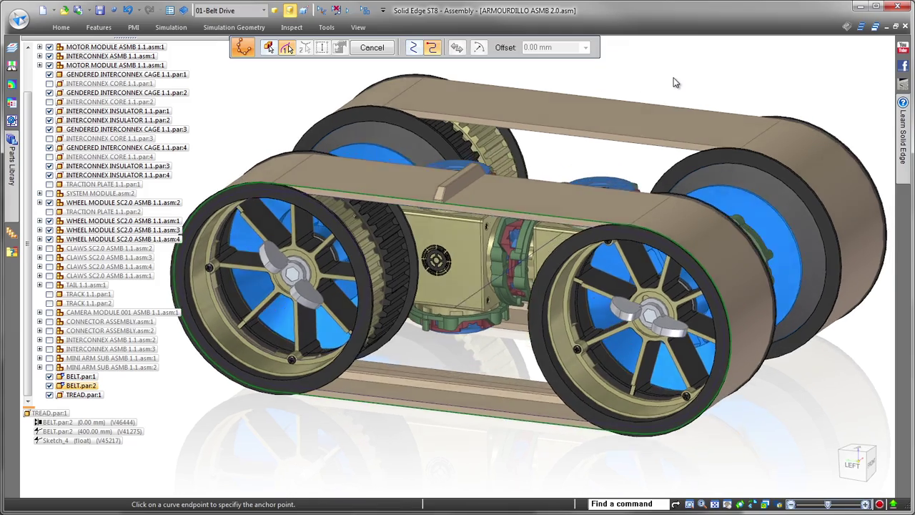
left_click(645, 263)
scroll(707, 92, "up", 3)
scroll(711, 64, "up", 3)
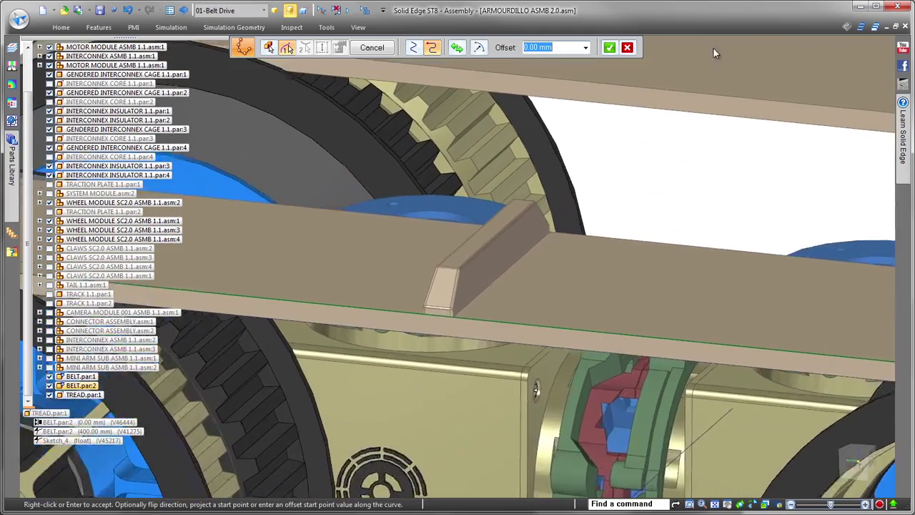
middle_click_drag(643, 100, 720, 126)
scroll(746, 157, "up", 2)
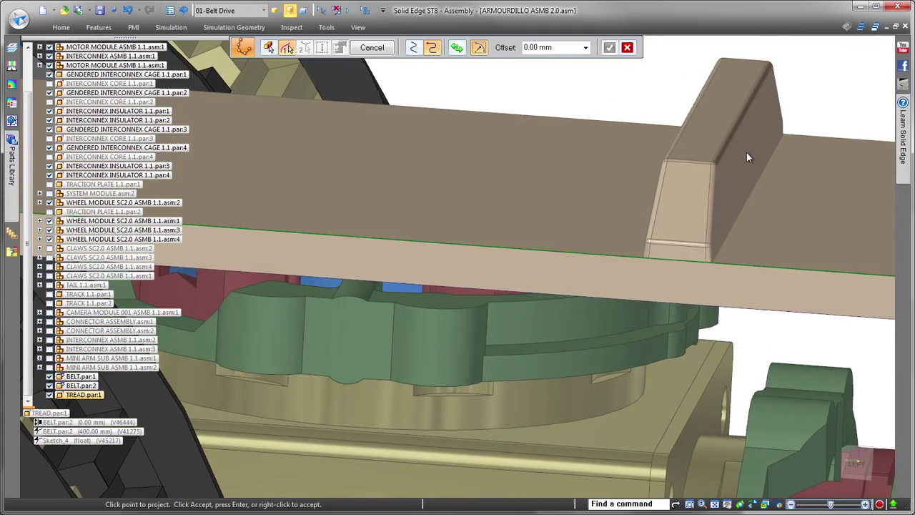
left_click(678, 263)
scroll(817, 71, "down", 2)
scroll(772, 82, "down", 3)
scroll(733, 96, "down", 2)
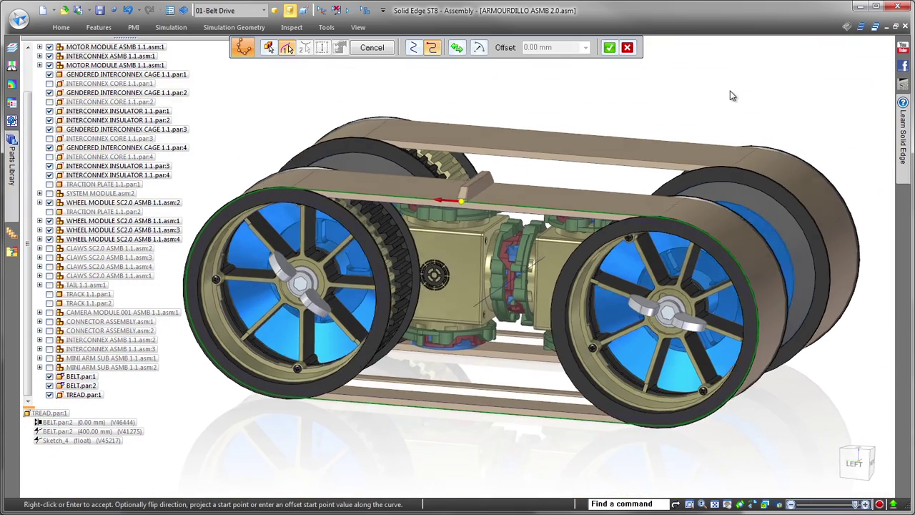
right_click(731, 96)
Reselect the belt chain and finish the tread pattern around the belt as Pattern_1.
left_click(304, 48)
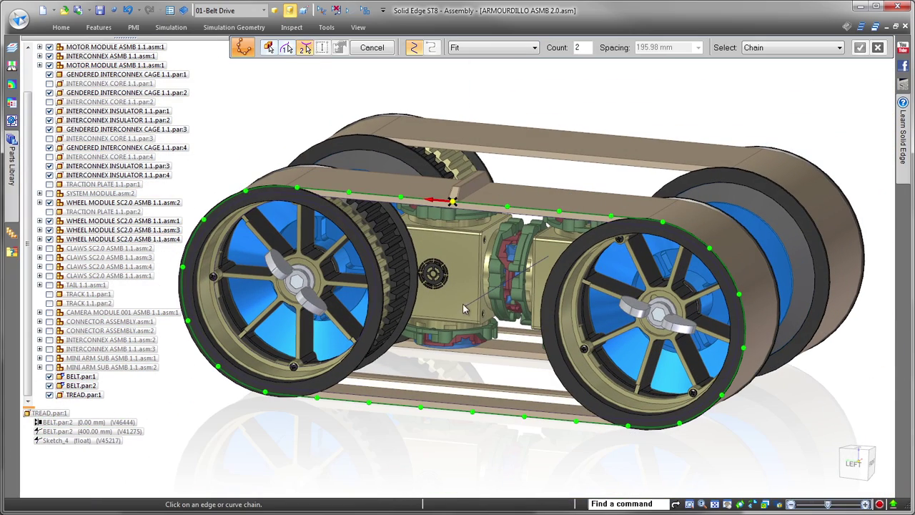
right_click(497, 376)
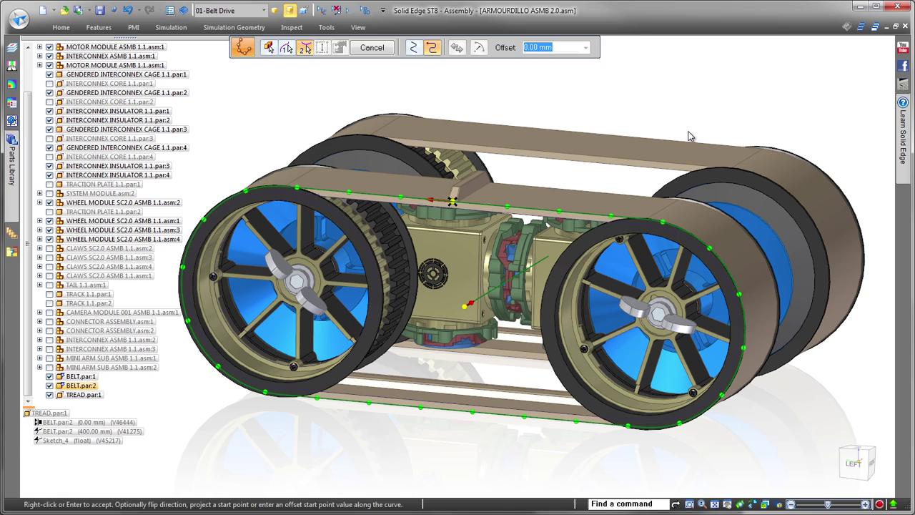
right_click(701, 98)
right_click(753, 86)
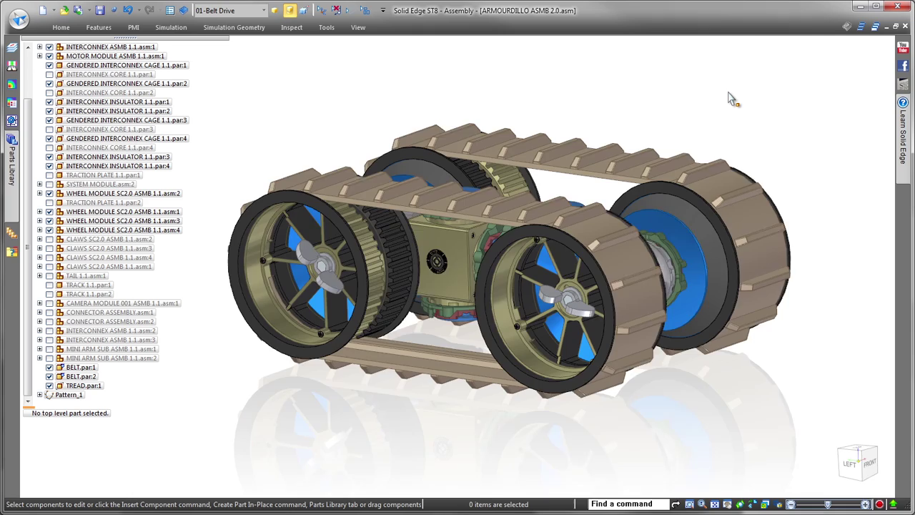
In the Variable Table, give belt offset V41275 the formula DriveWheels.
left_click(326, 27)
left_click(143, 44)
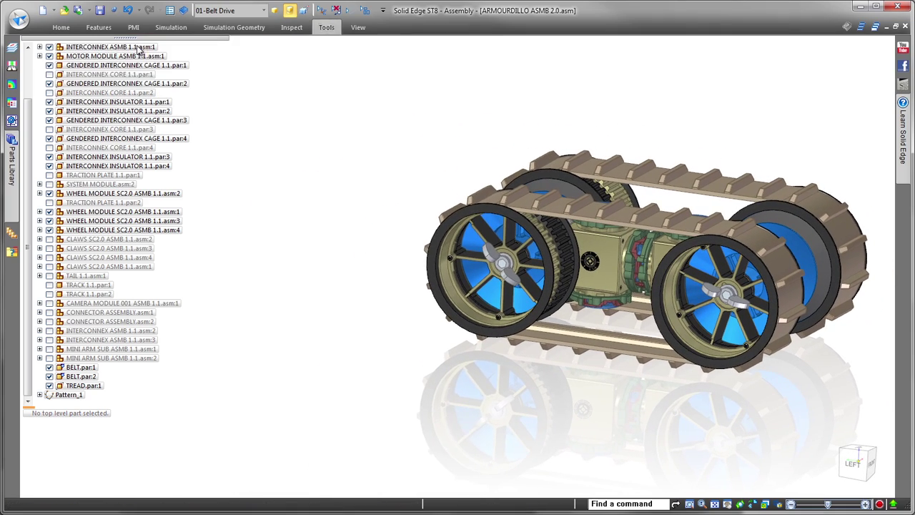
left_click_drag(484, 200, 484, 400)
left_click(84, 385)
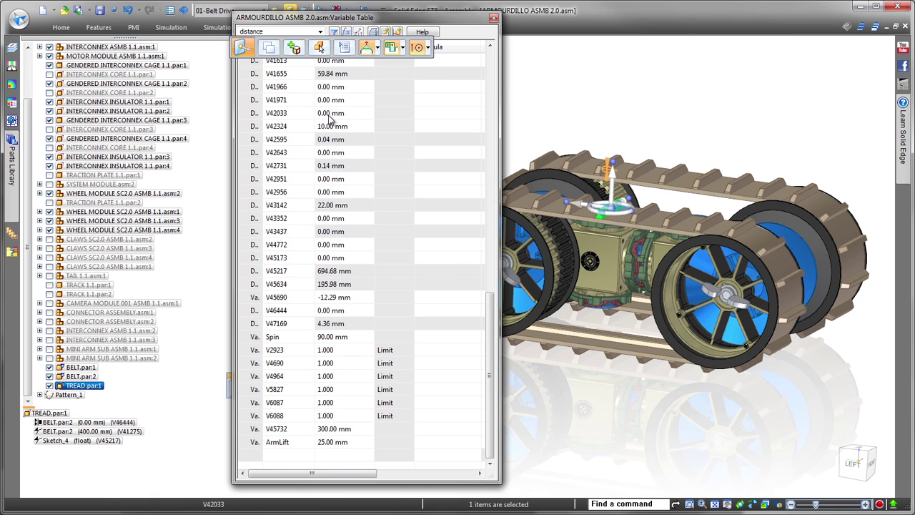
left_click(491, 46)
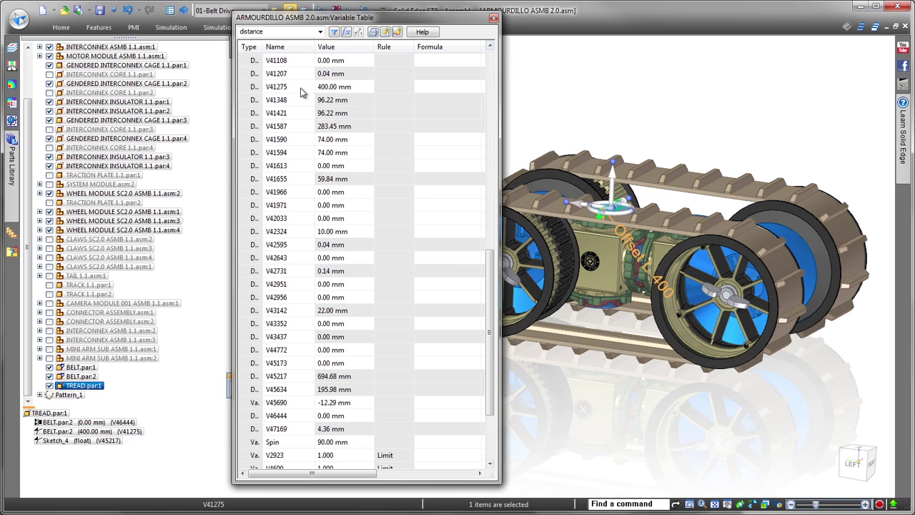
left_click(441, 92)
type("DriveWheels")
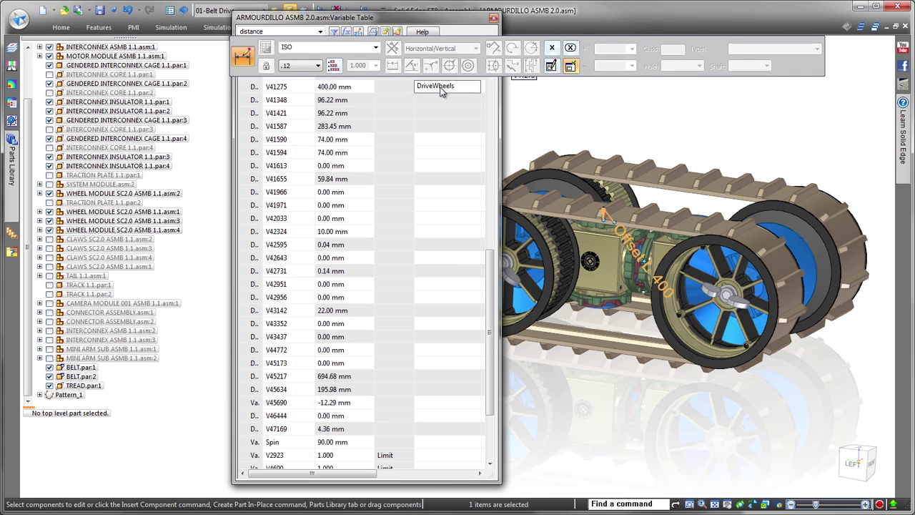
key("Return")
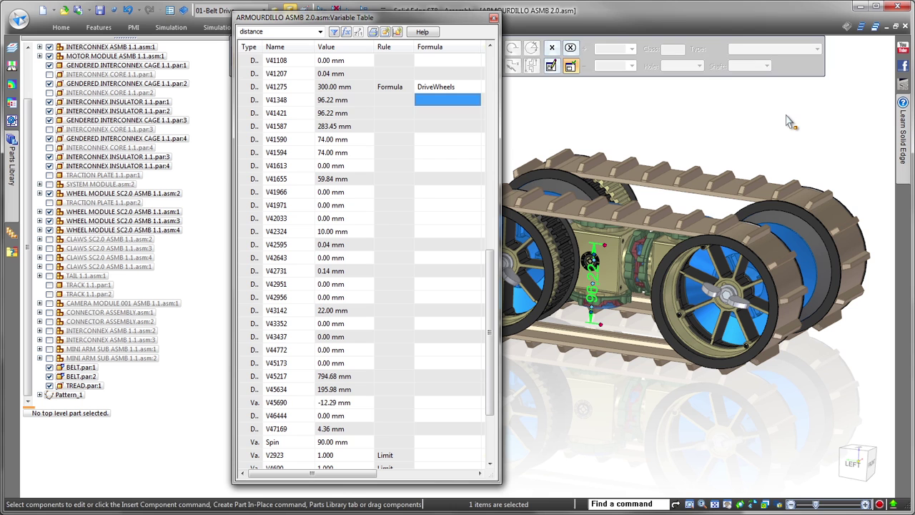
key("Escape")
left_click(493, 17)
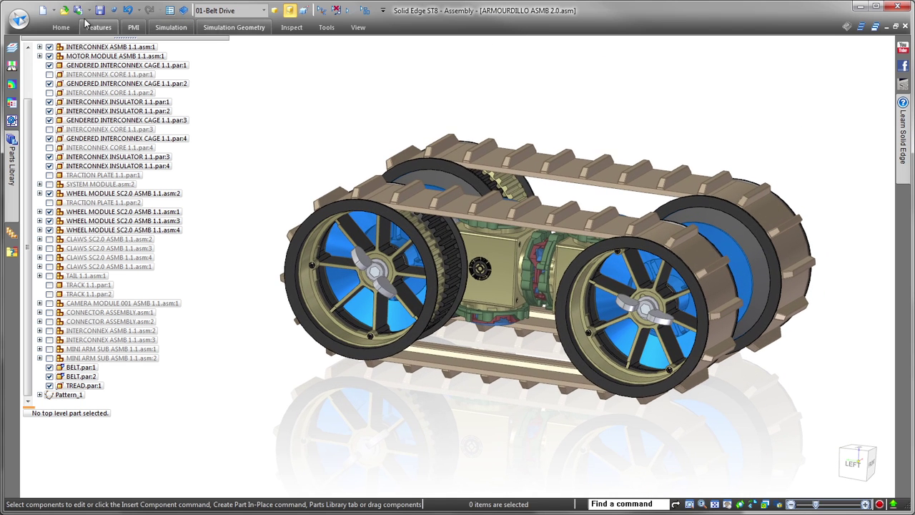
Start a Variable Table Motor driving the DriveWheels variable.
left_click(86, 26)
left_click(626, 93)
left_click_drag(632, 270, 761, 100)
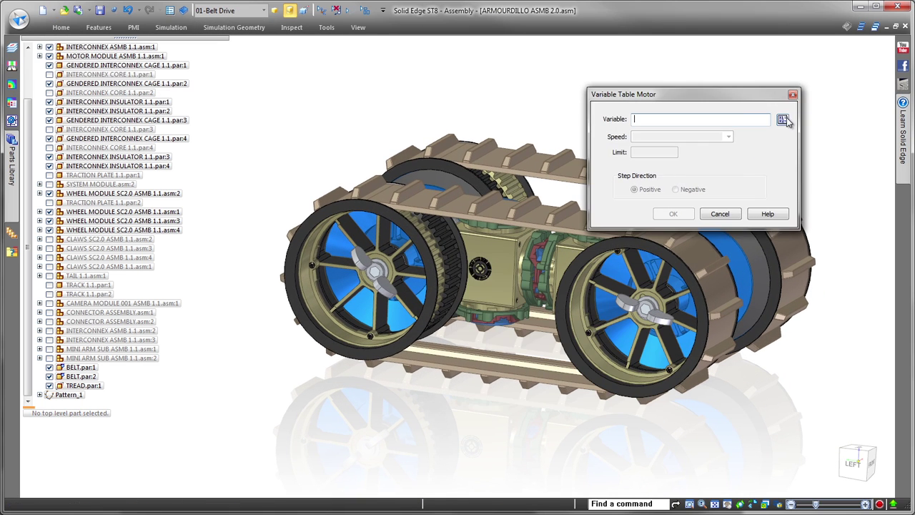
left_click(783, 120)
scroll(451, 283, "down", 3)
scroll(451, 283, "down", 3)
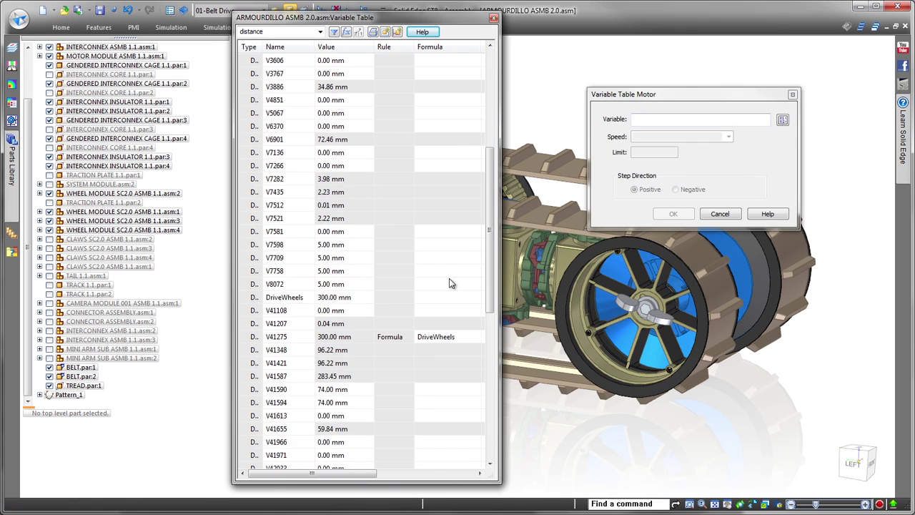
left_click(286, 297)
Set the motor speed to 5 cm/s and limit to 50.
left_click(728, 138)
left_click(633, 157)
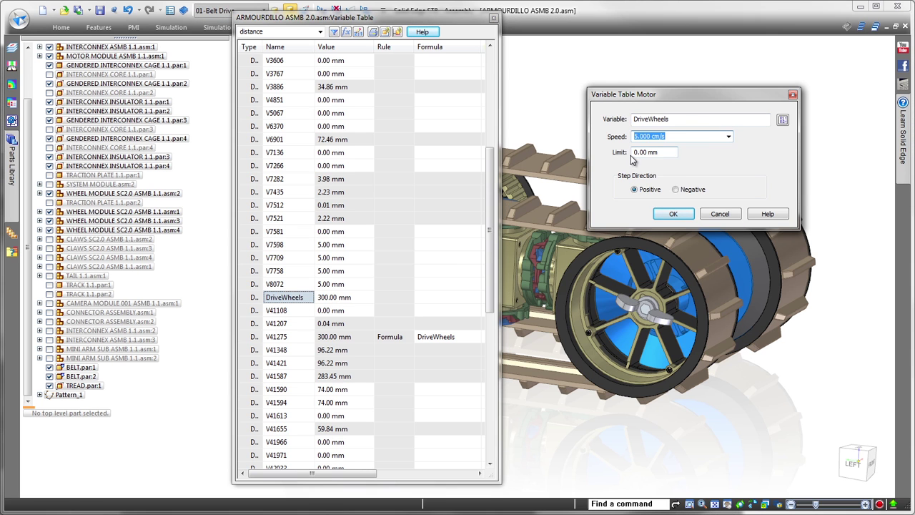
type("0")
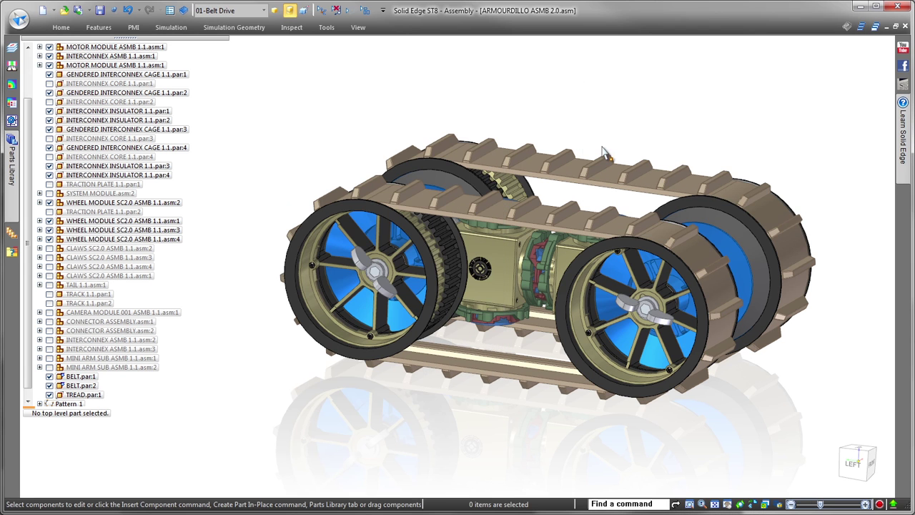
left_click(61, 27)
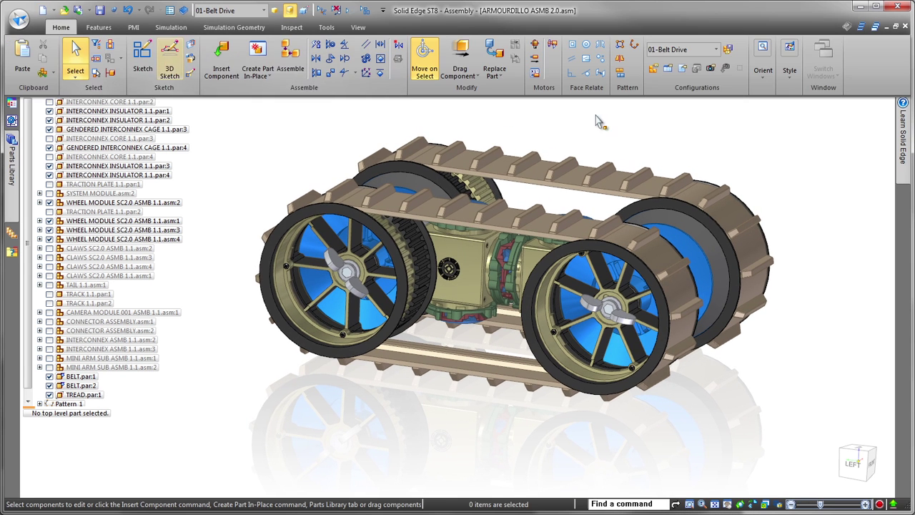
left_click(730, 98)
Apply the 02-Dual Arms display configuration.
left_click(264, 10)
left_click(239, 41)
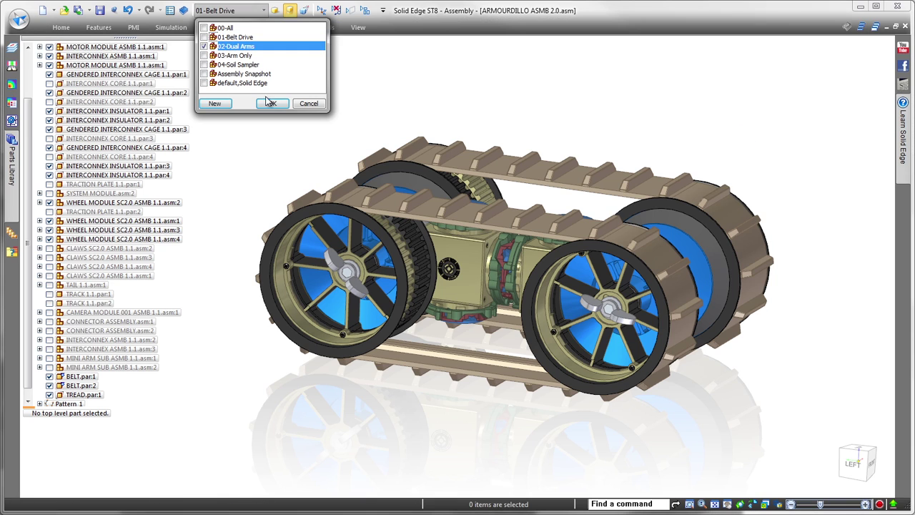
left_click(271, 102)
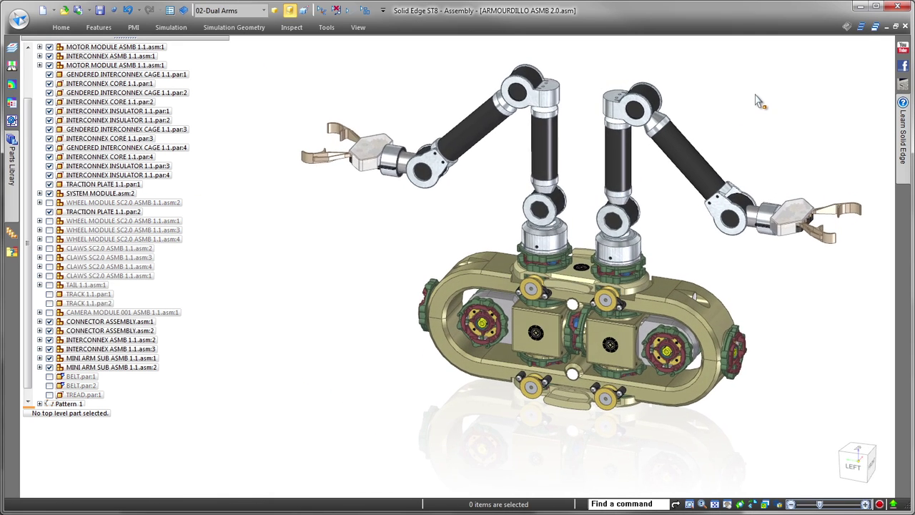
Make both MINI ARM SUB ASMB subassemblies adjustable.
left_click(110, 358)
right_click(113, 369)
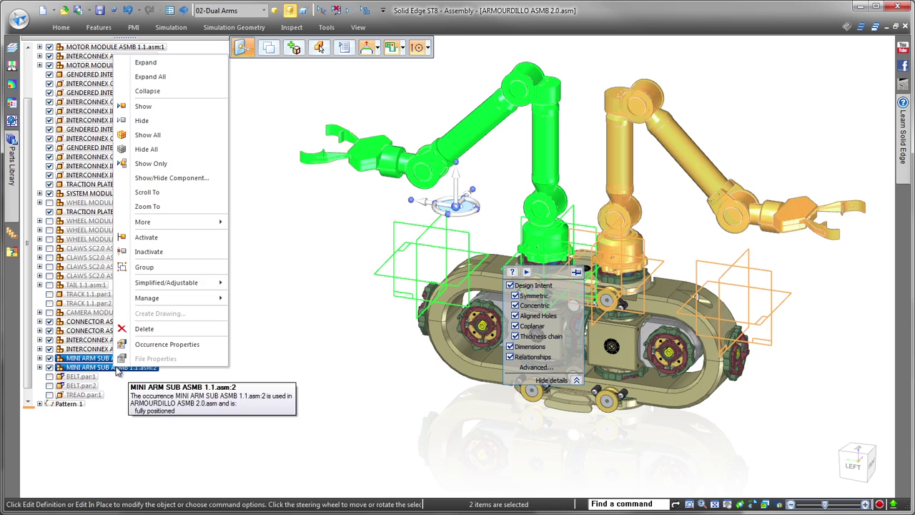
left_click(292, 327)
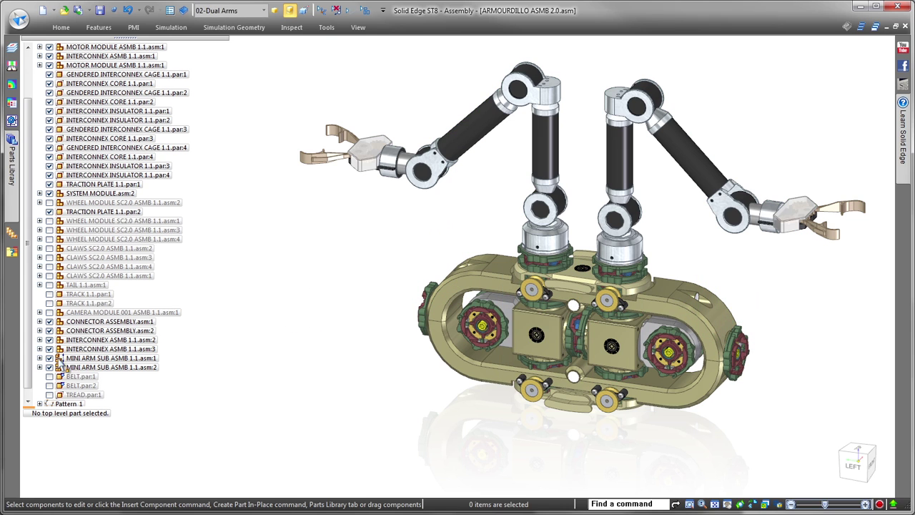
Override the first UPPERARM's 135° angle relationship at assembly level.
left_click(40, 358)
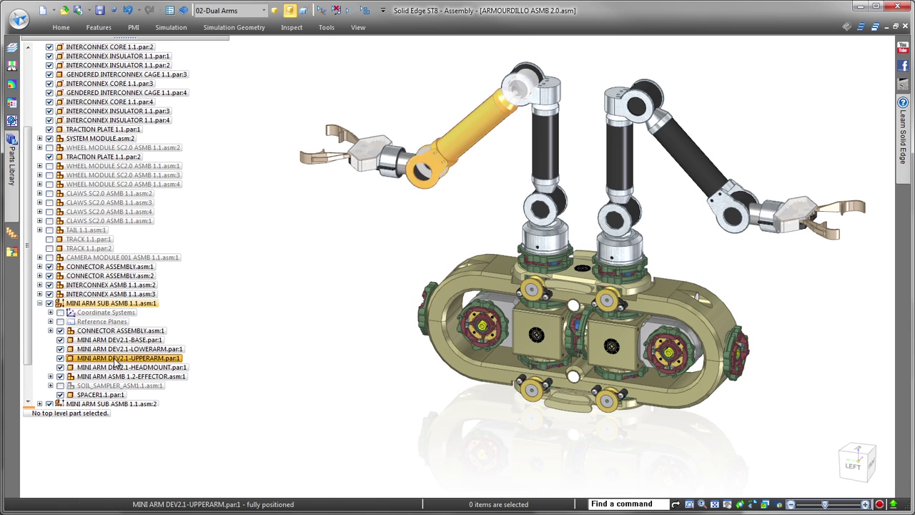
left_click(129, 357)
right_click(112, 445)
left_click(180, 501)
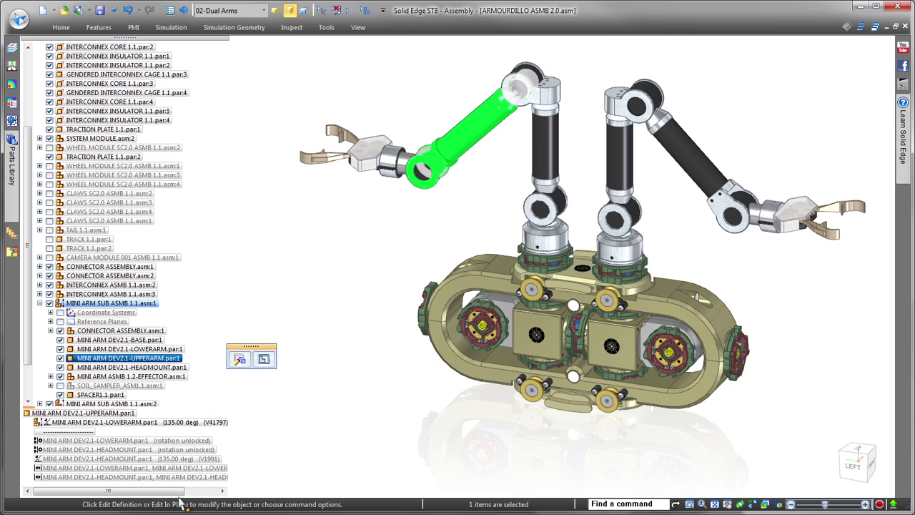
left_click(40, 303)
Override the second UPPERARM's 135° angle relationship at assembly level.
left_click(84, 358)
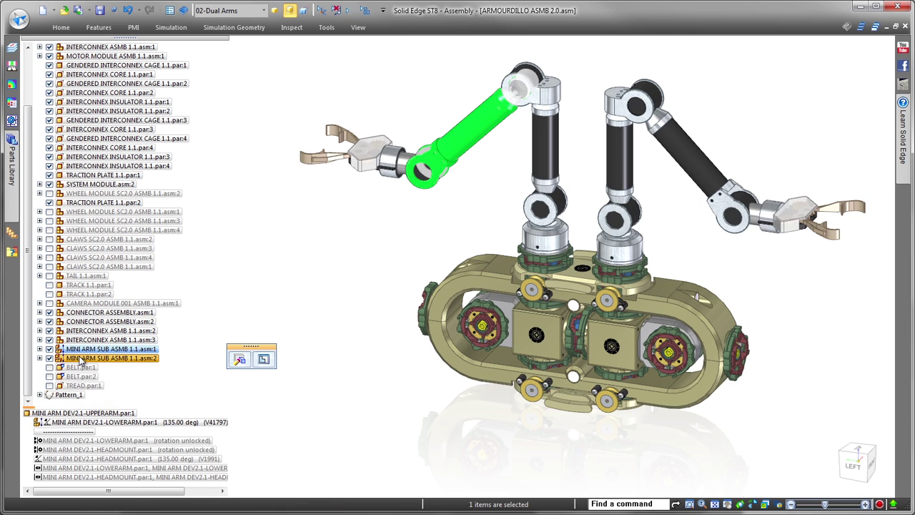
left_click(39, 357)
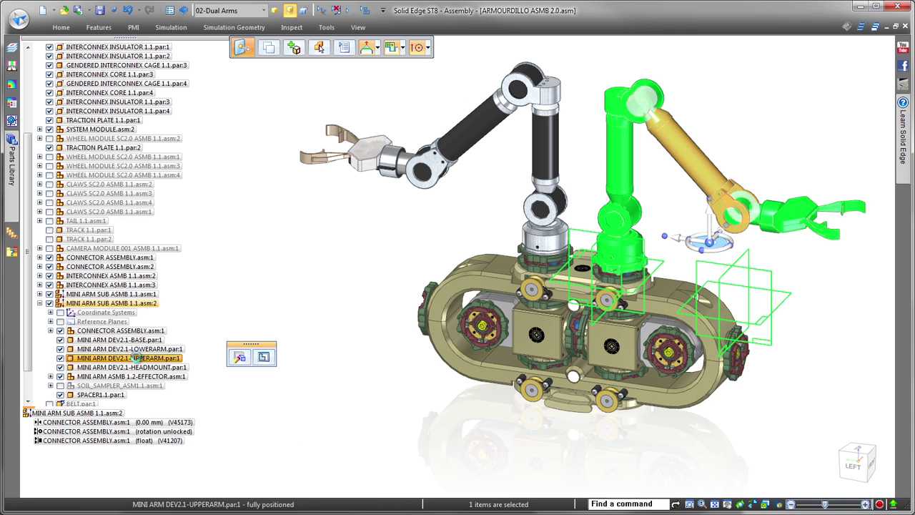
left_click(129, 358)
right_click(135, 445)
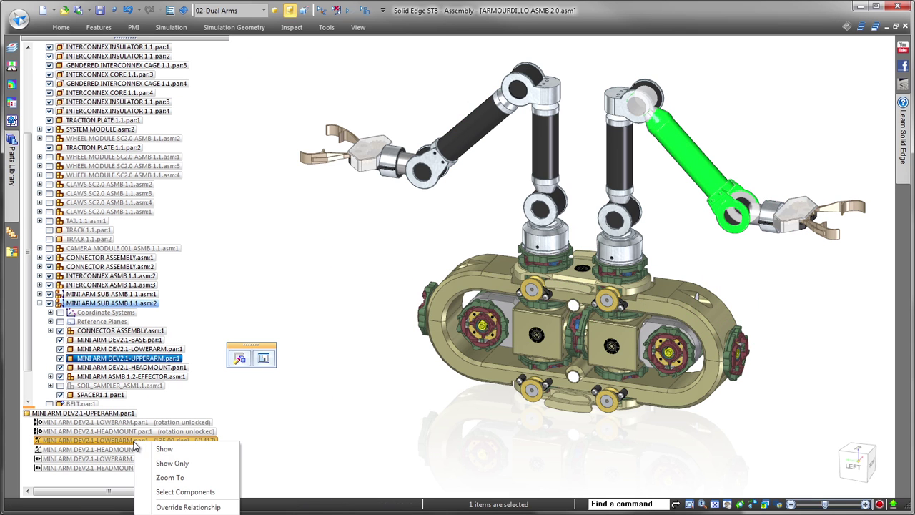
left_click(177, 502)
left_click(139, 303)
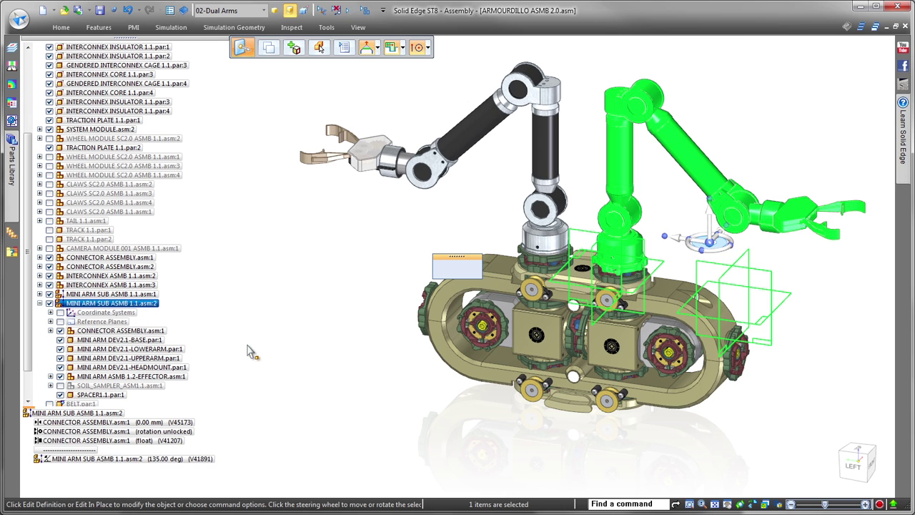
left_click(118, 294)
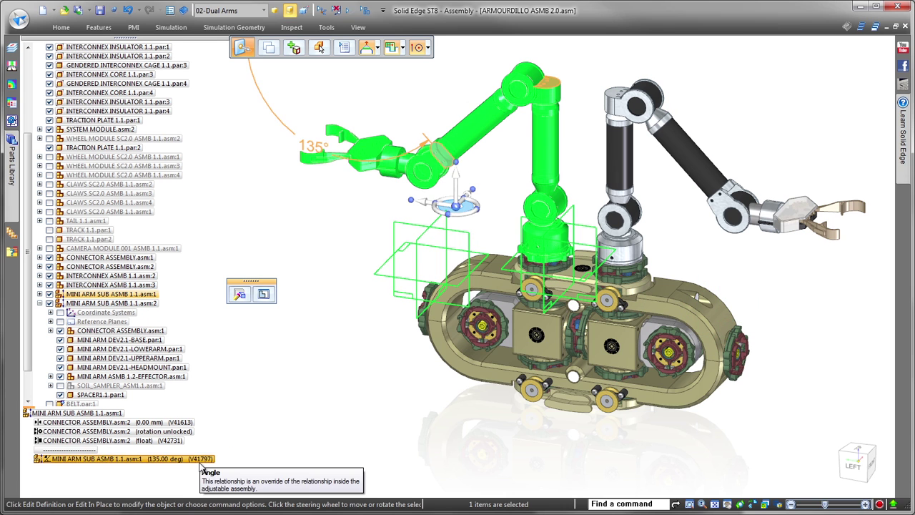
Enter formulas 90+ArmLift and 90-ArmLift for the two arm angles.
left_click(326, 27)
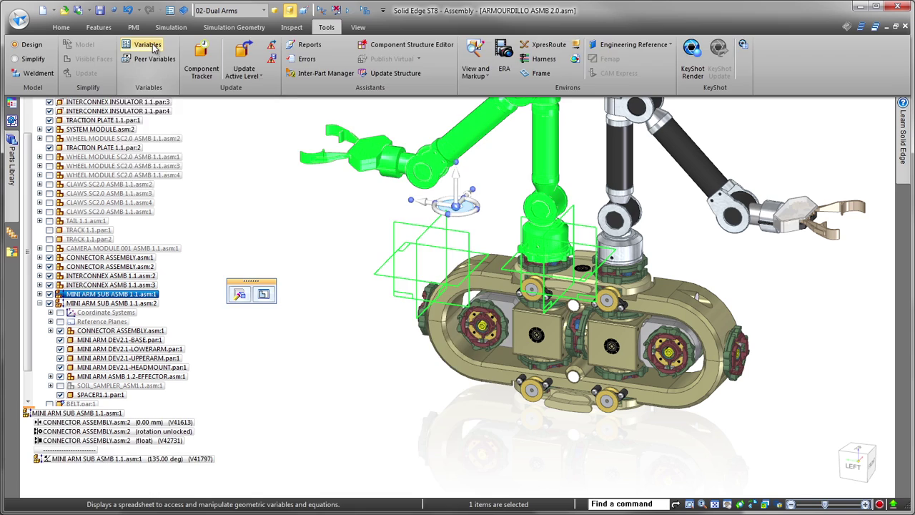
left_click(202, 49)
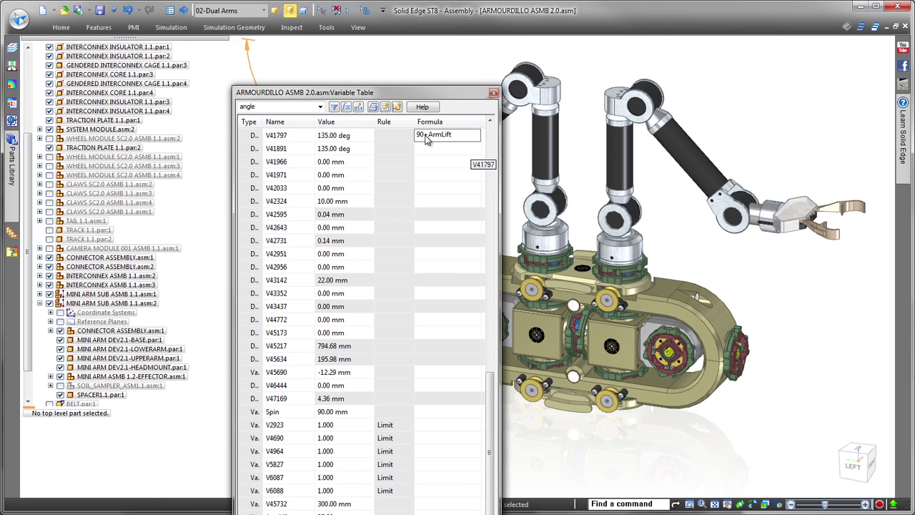
left_click(429, 150)
type("90-ArmLi")
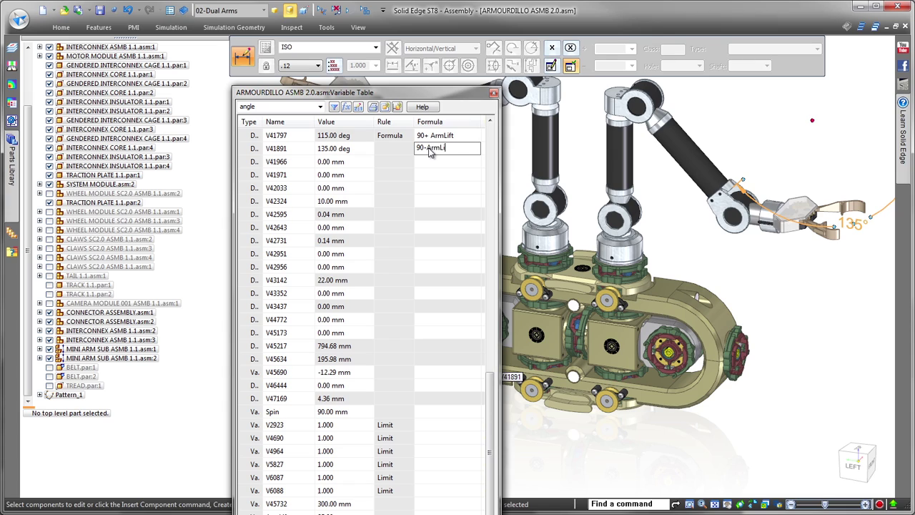
type("ft")
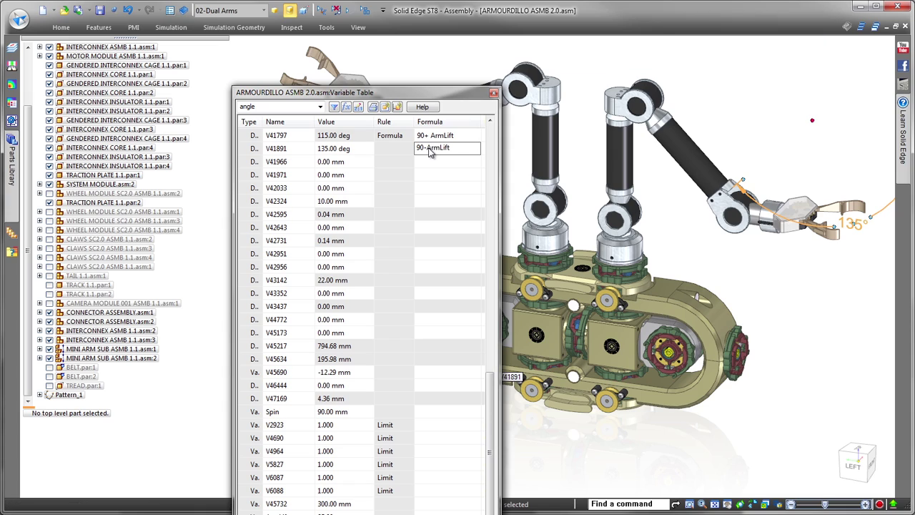
key("Return")
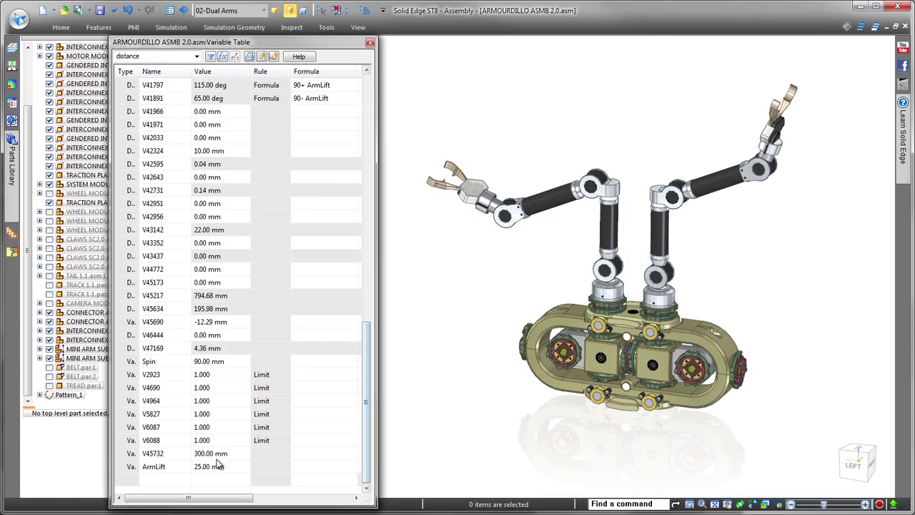
Test ArmLift at 50 and -25 mm, then leave it at 25 mm.
type("0")
key("Return")
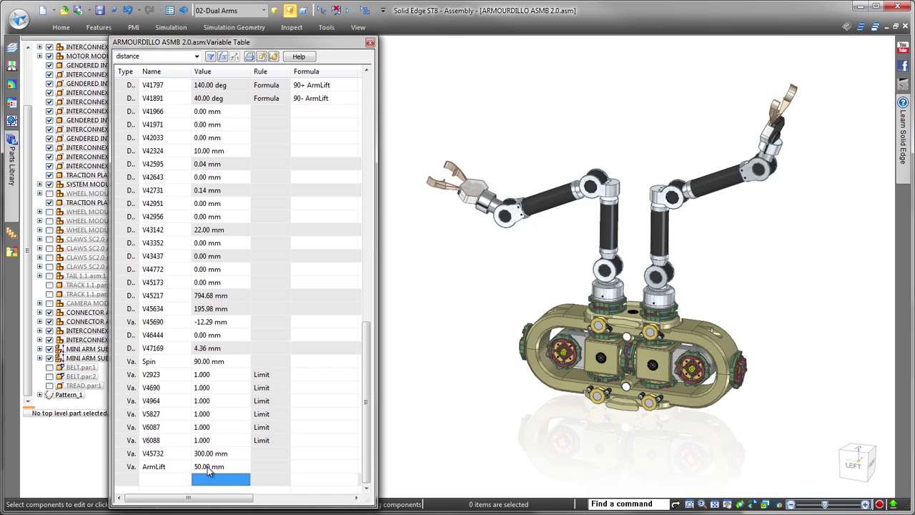
left_click(217, 465)
type("-25")
key("Return")
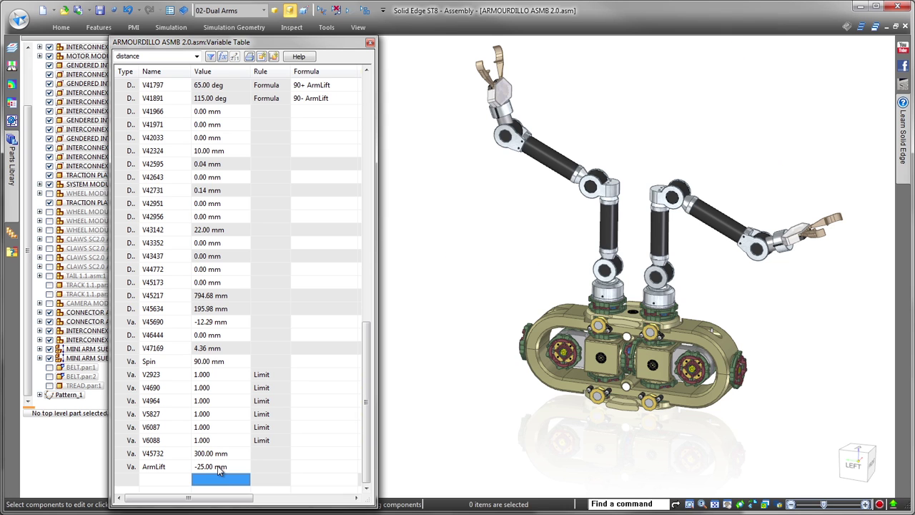
left_click(217, 465)
type("25")
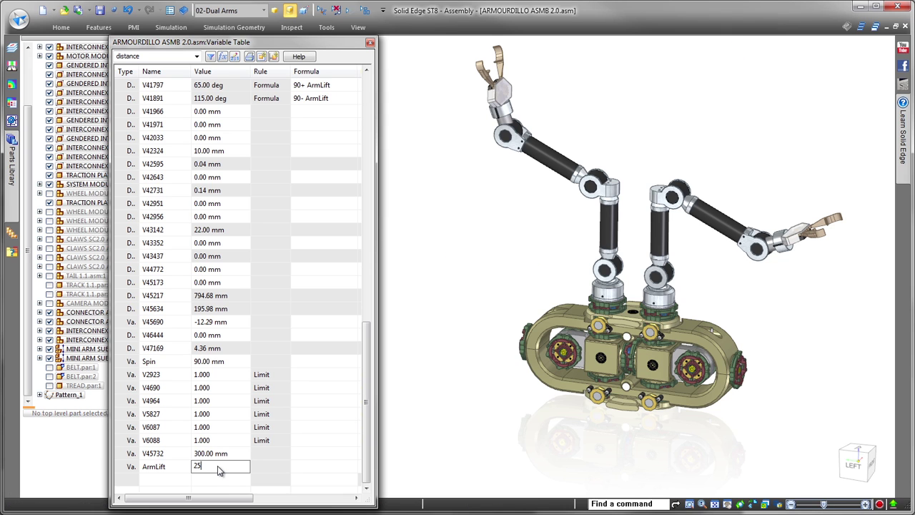
key("Return")
left_click(370, 42)
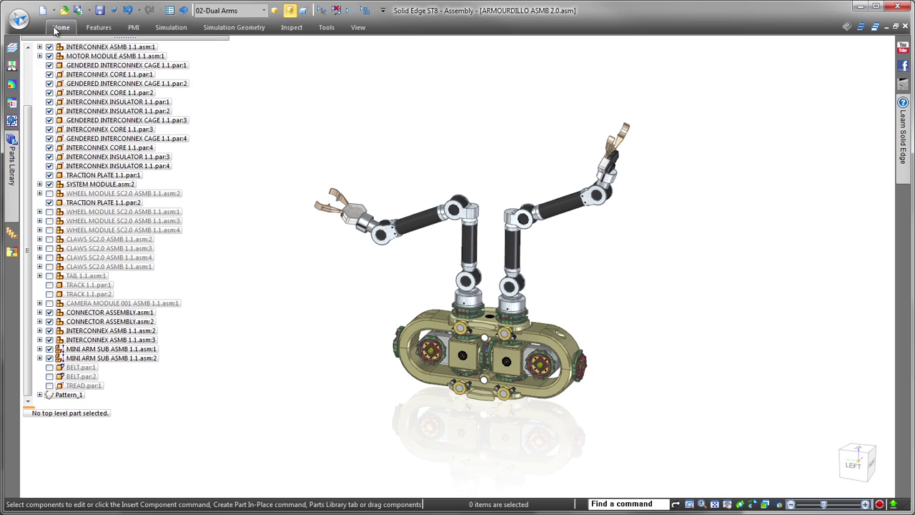
Add a Variable Table Motor on ArmLift at 2 cm/s.
left_click(536, 73)
left_click_drag(564, 259, 679, 105)
left_click(766, 131)
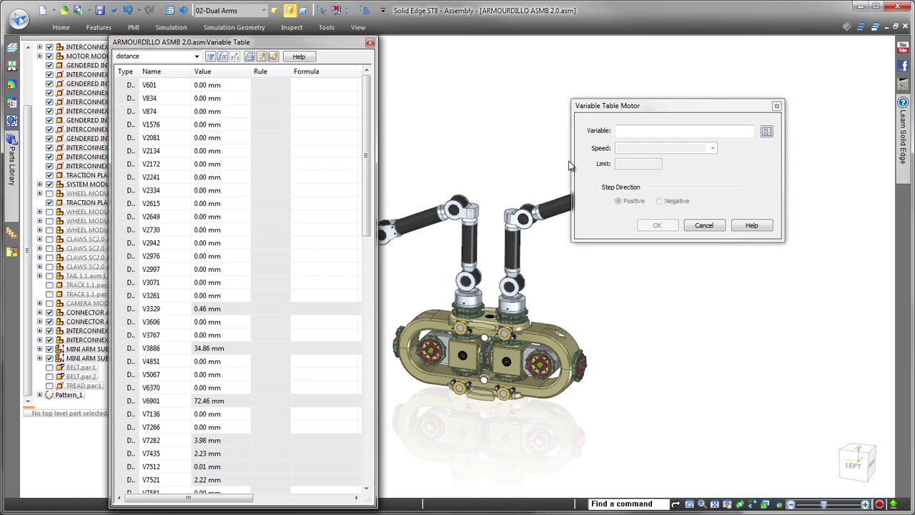
left_click_drag(365, 170, 362, 454)
left_click(153, 468)
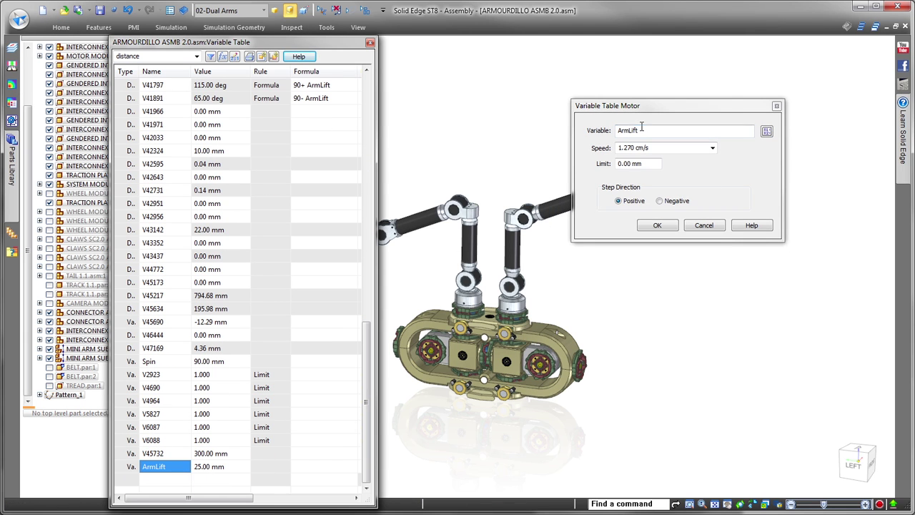
left_click(647, 147)
left_click(645, 164)
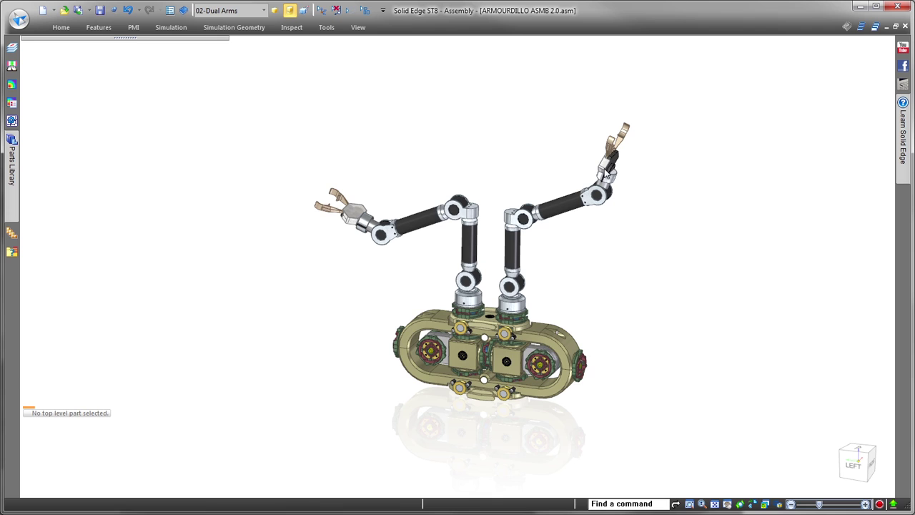
Apply the Assembly Snapshot configuration to show the full tracked robot.
left_click(264, 11)
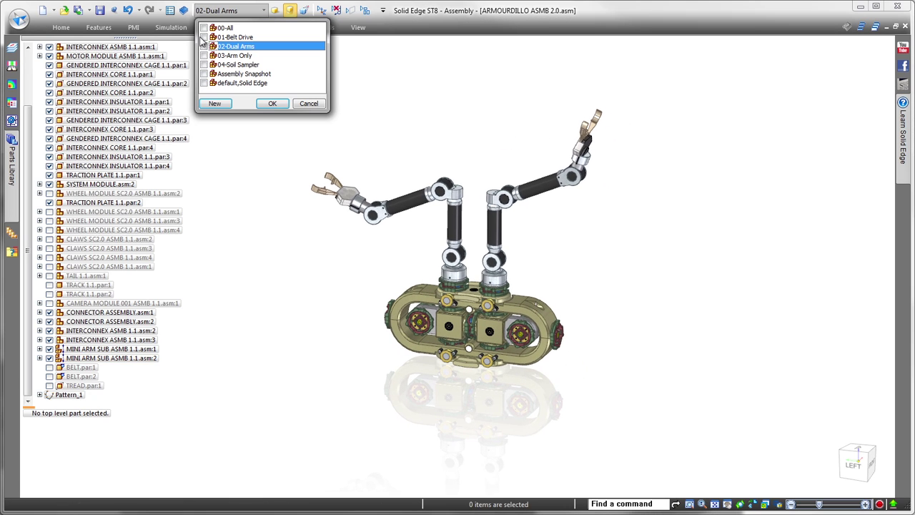
left_click(207, 74)
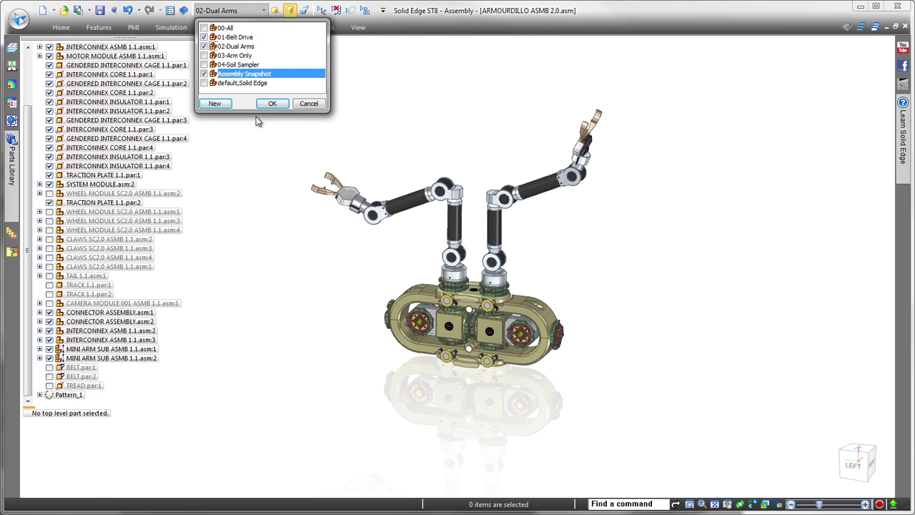
left_click(272, 103)
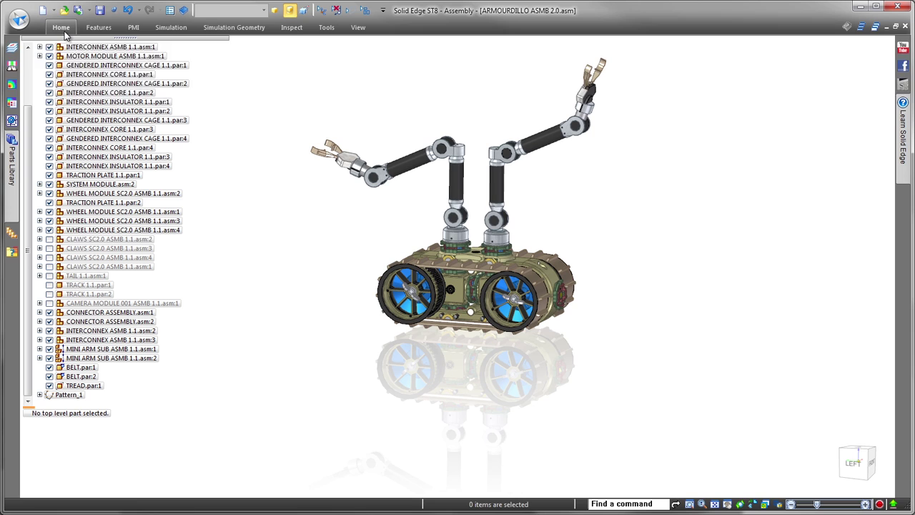
Open the Simulate Motor timeline and confirm the motor group.
left_click(60, 27)
left_click(546, 81)
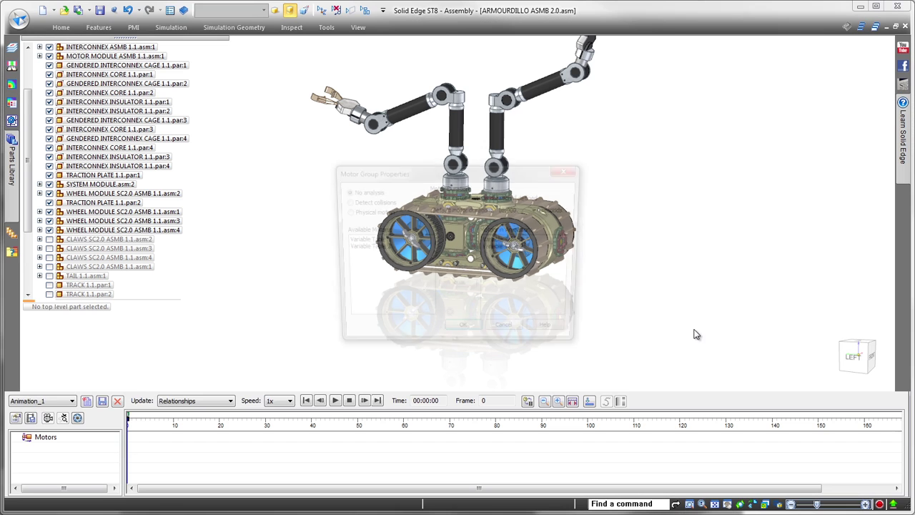
left_click(466, 334)
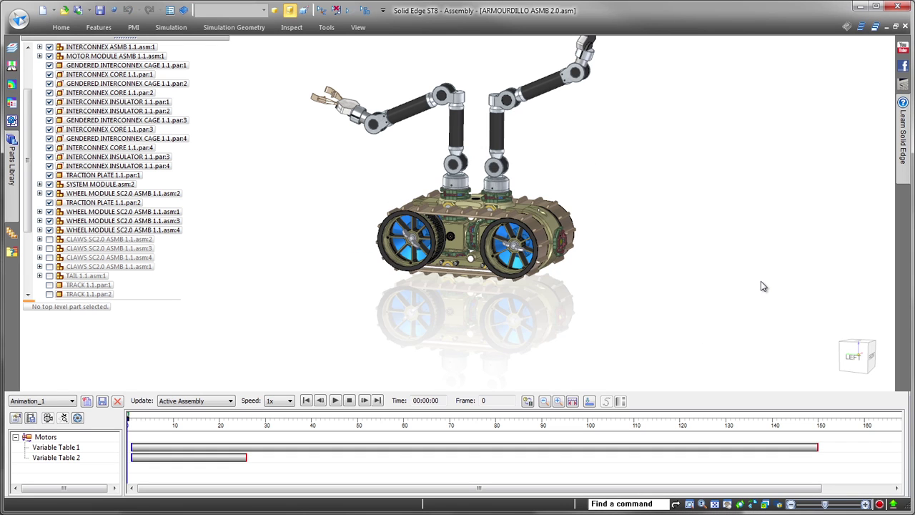
Copy the Variable Table 2 motor bar and paste it near frame 28.
left_click(213, 460)
right_click(212, 460)
left_click(233, 298)
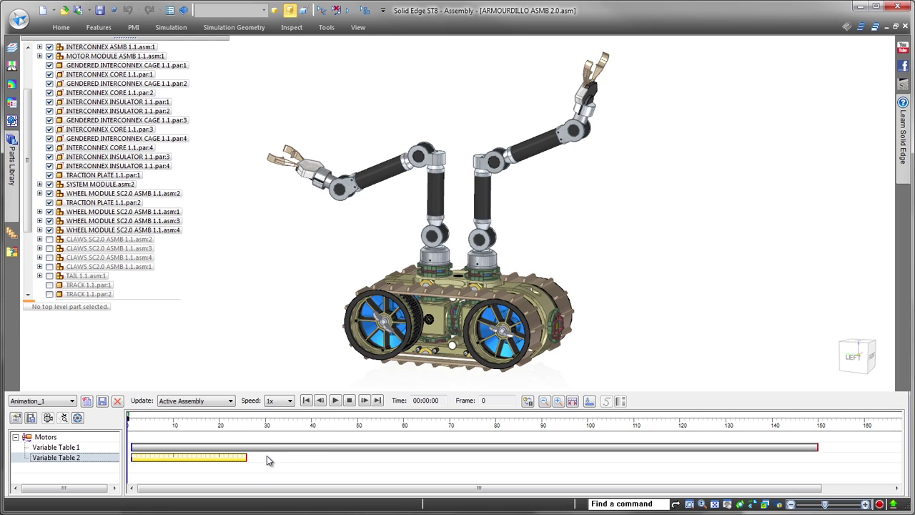
right_click(260, 456)
left_click(293, 434)
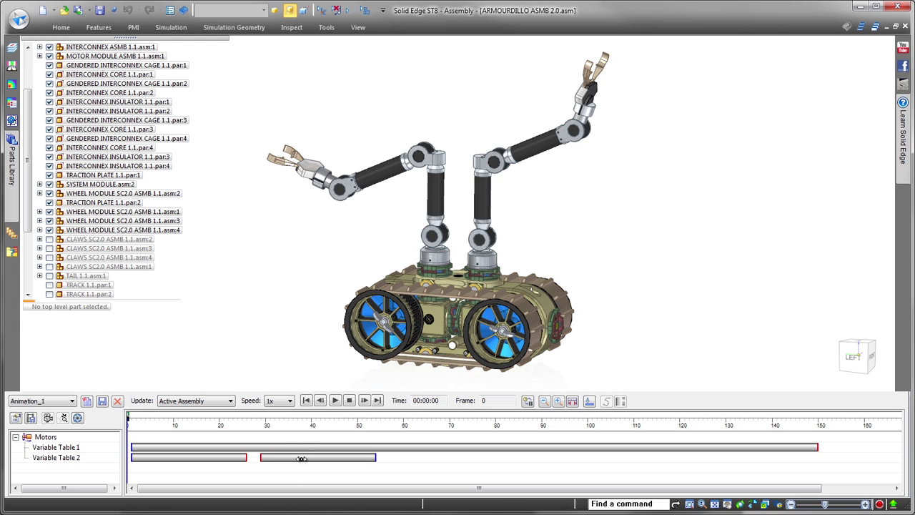
left_click_drag(301, 456, 292, 456)
left_click(382, 461)
Play the animation, pause, and rewind to frame 0.
left_click(335, 400)
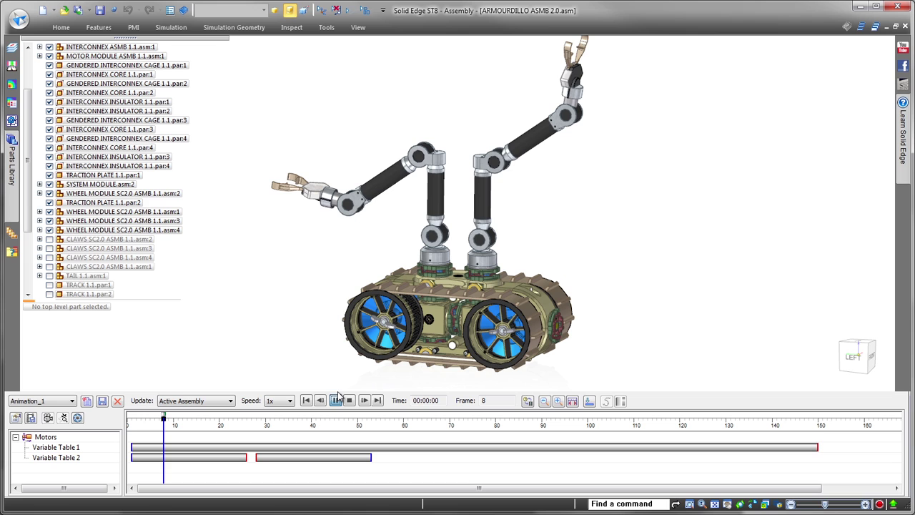
left_click(336, 400)
left_click(306, 400)
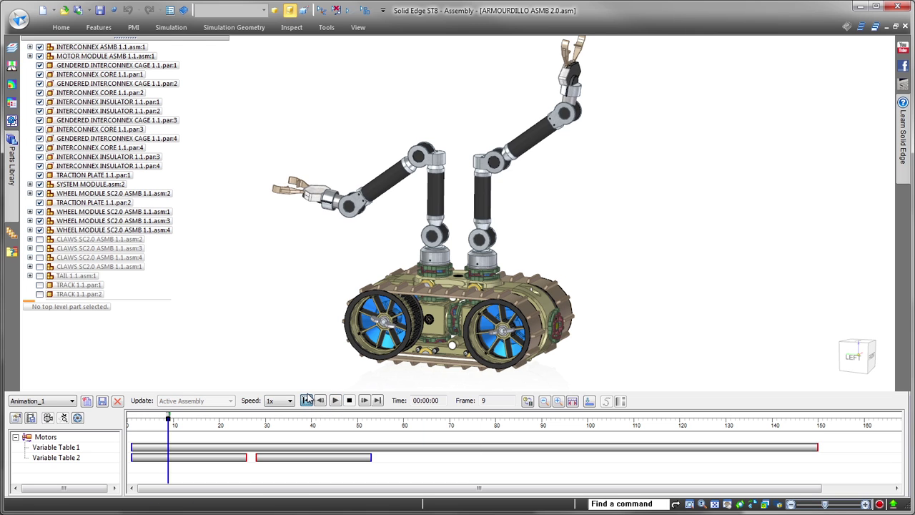
Start Save As Movie and show the available video file types.
left_click(45, 418)
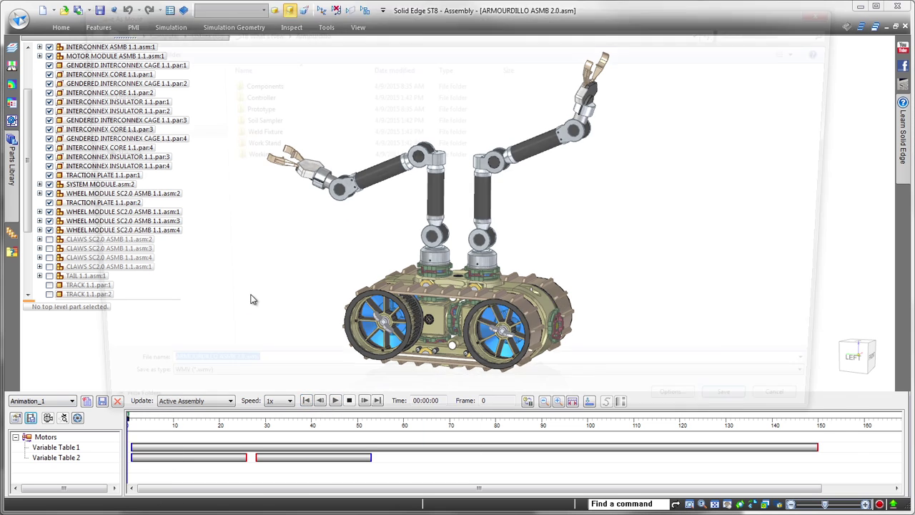
left_click(842, 395)
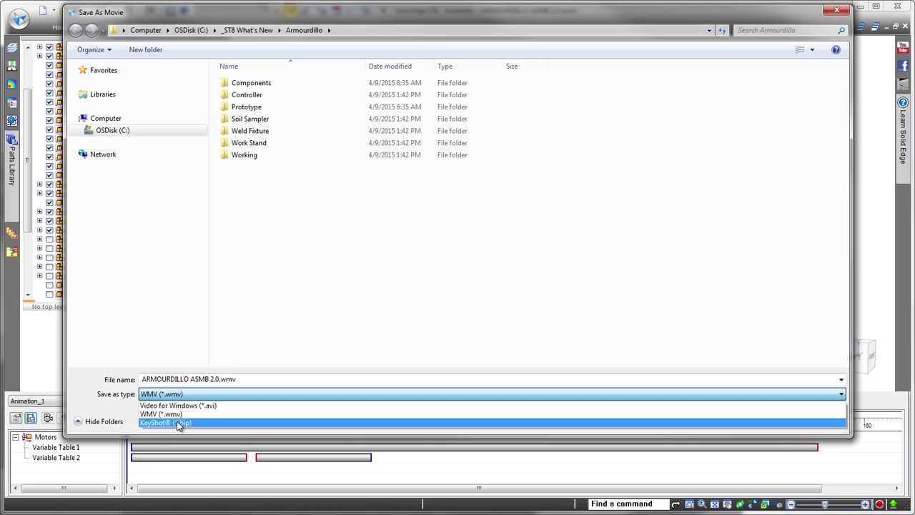